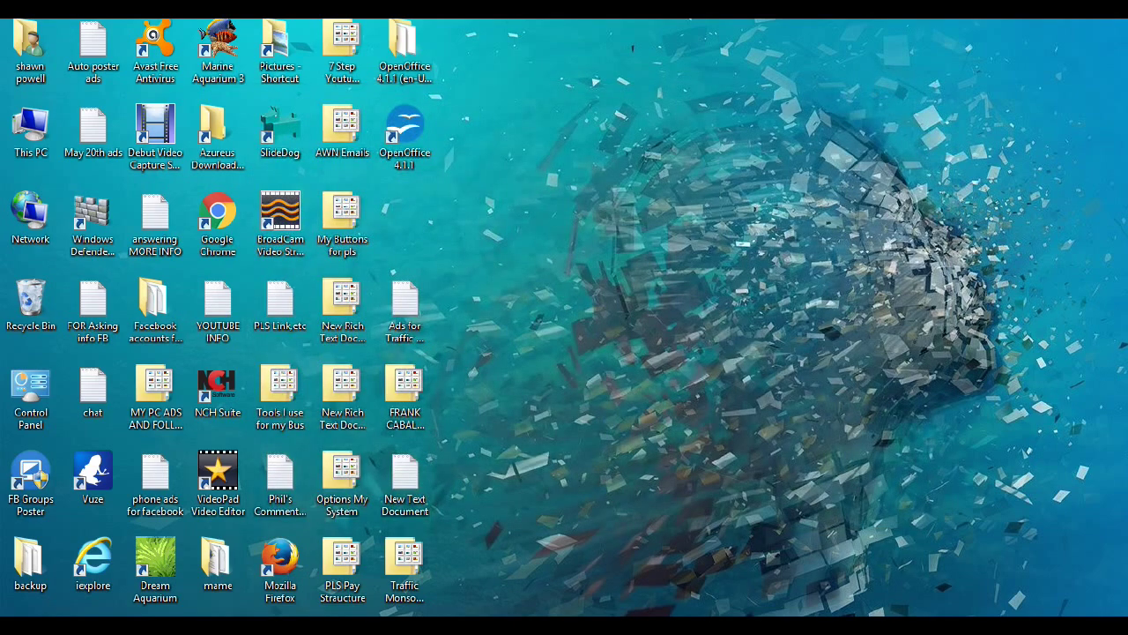
# - Open the Traffic Monsoon Video document from the desktop in WordPad
pyautogui.doubleClick(404, 569)
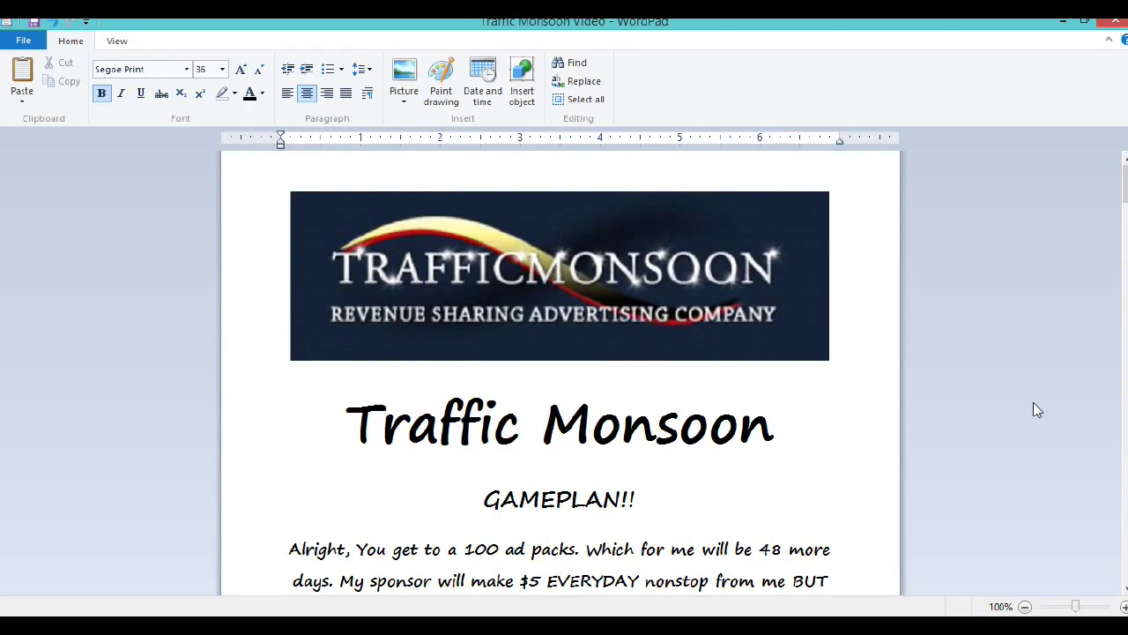
pyautogui.click(953, 391)
# - Minimize WordPad and scroll the Traffic Monsoon member overview back to the top
pyautogui.click(1062, 22)
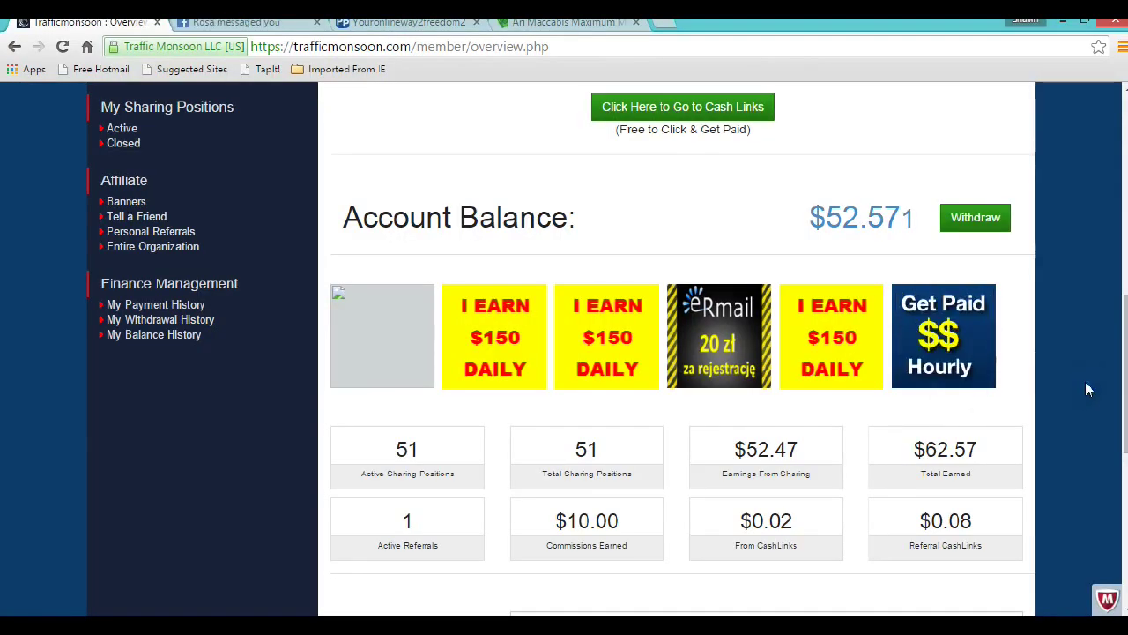
pyautogui.scroll(1, 211, 256)
pyautogui.scroll(3, 273, 317)
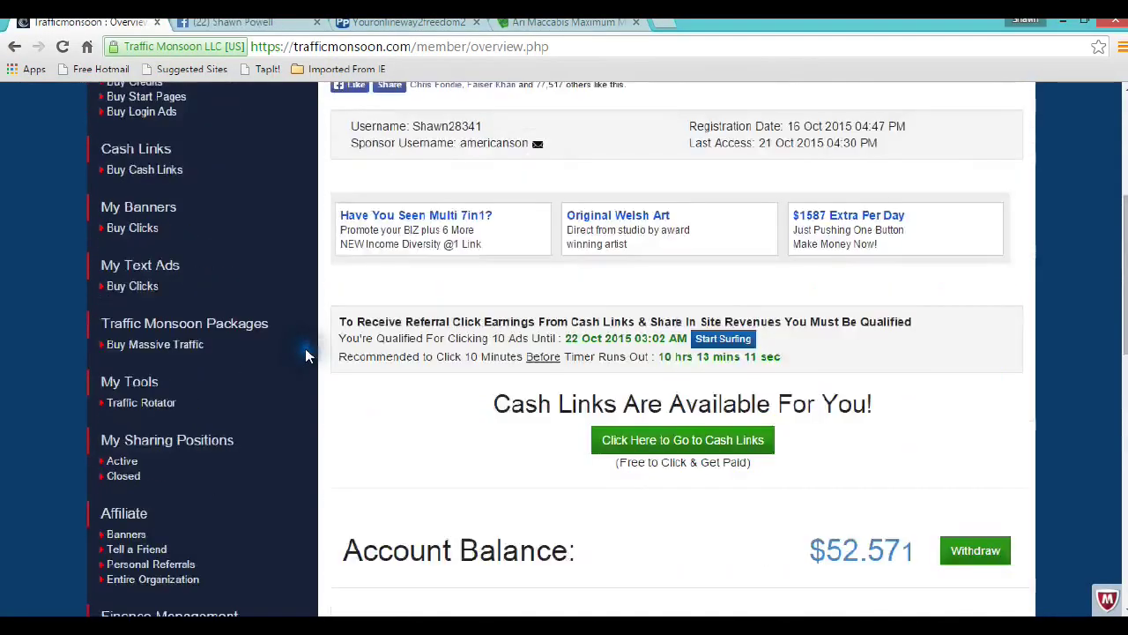
pyautogui.scroll(5, 306, 356)
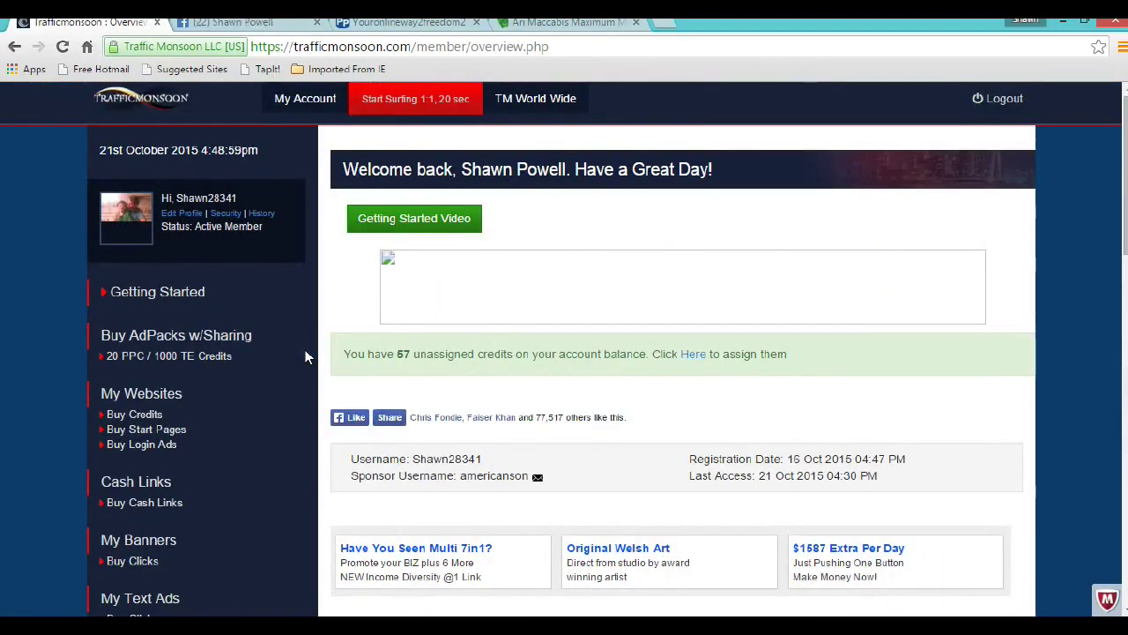
pyautogui.click(338, 481)
# - Scroll down to the stats: 51 sharing positions, $52.47 sharing earnings, $62.57 total earned
pyautogui.scroll(-1, 315, 420)
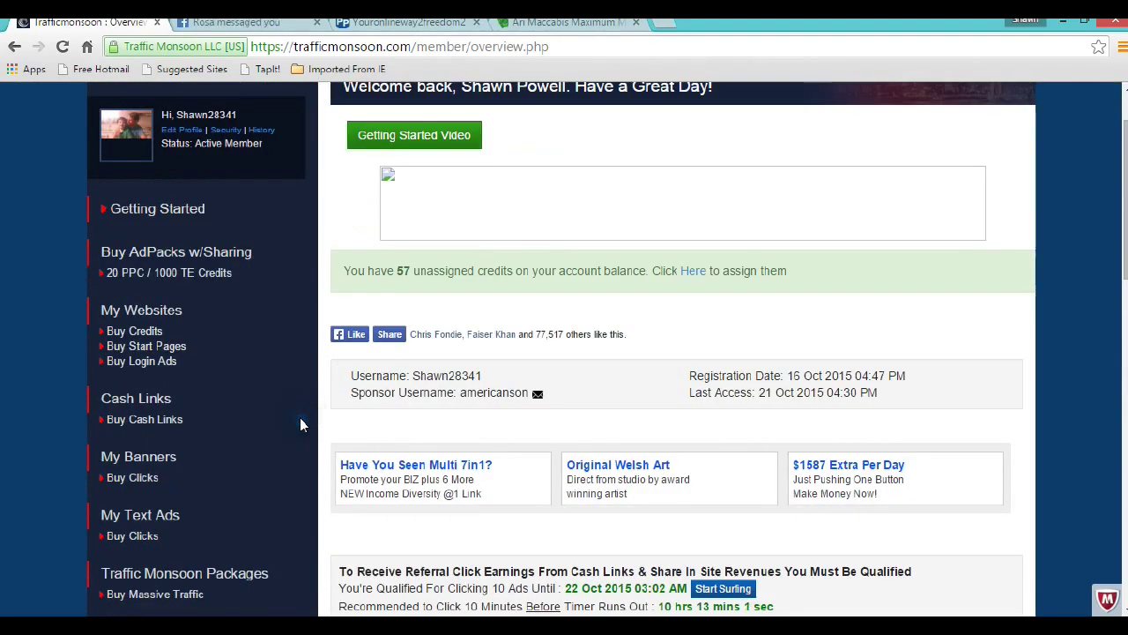
pyautogui.scroll(-2, 300, 425)
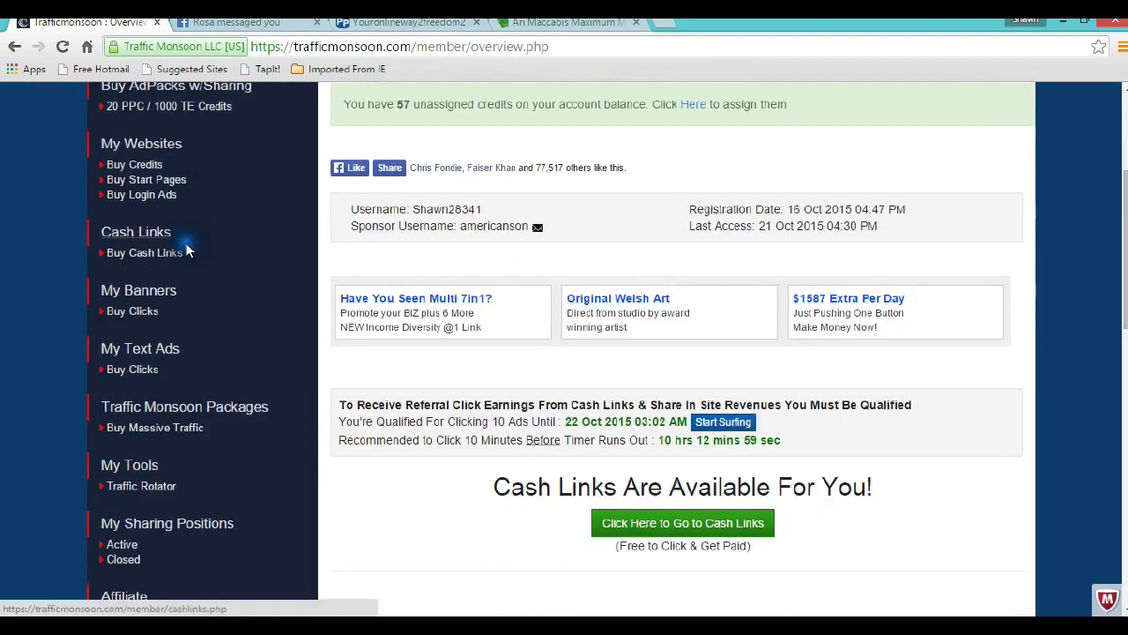
pyautogui.click(342, 425)
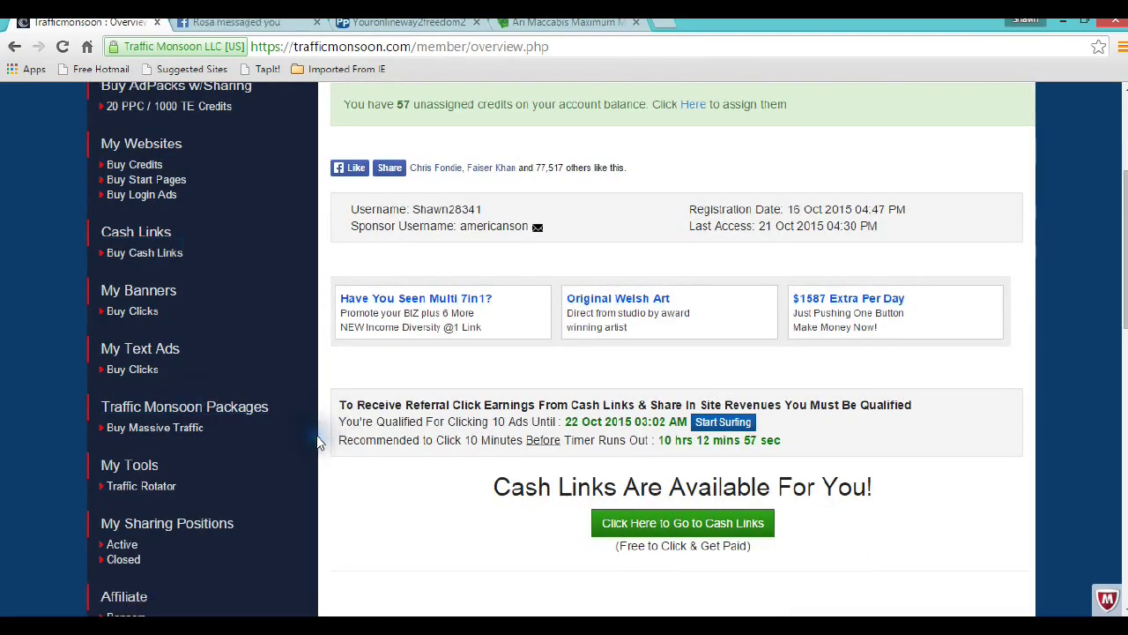
pyautogui.scroll(-1, 322, 448)
pyautogui.scroll(-2, 321, 448)
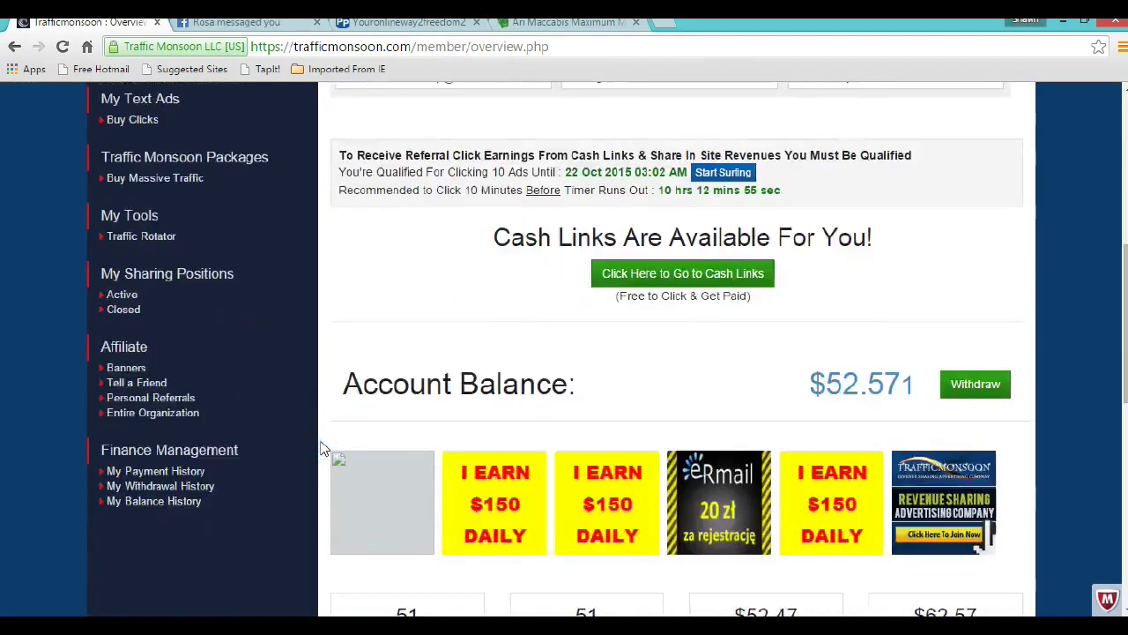
pyautogui.scroll(-1, 321, 448)
pyautogui.scroll(-2, 322, 448)
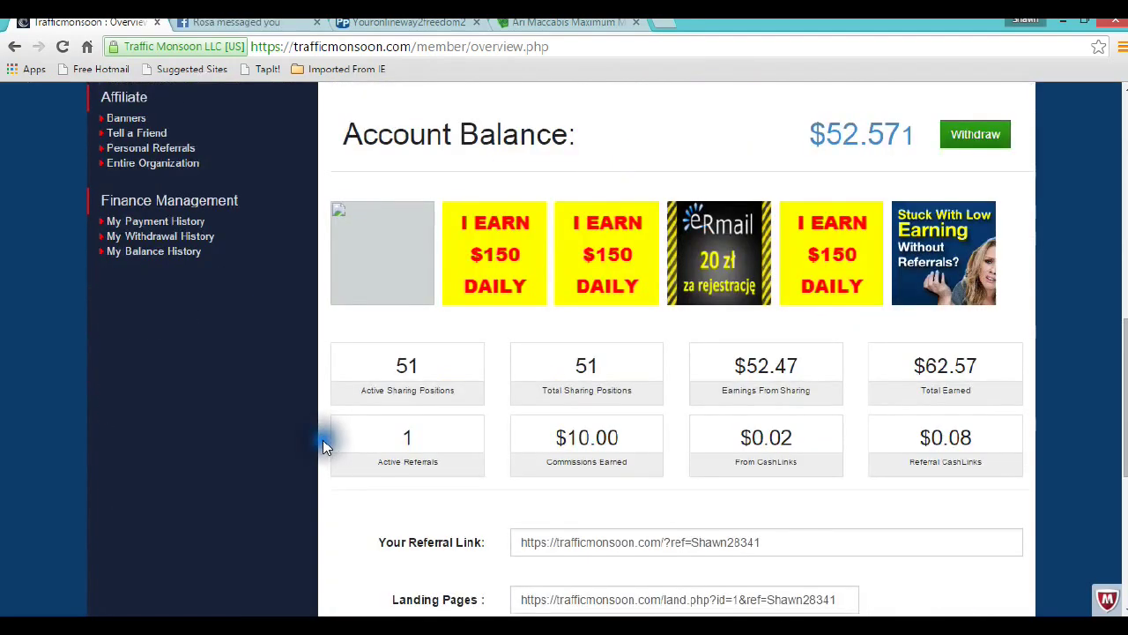
pyautogui.click(439, 365)
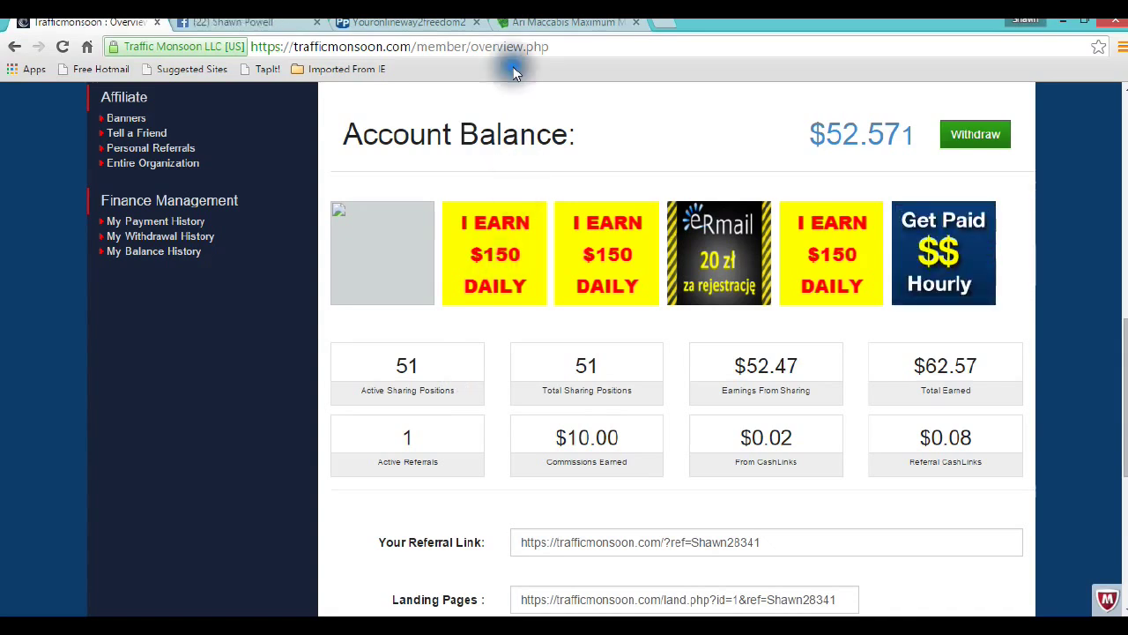
# - Switch to the Youronlineway2freedom2 tab and bring its top banner into view
pyautogui.click(421, 23)
pyautogui.scroll(2, 1007, 486)
pyautogui.scroll(1, 1007, 485)
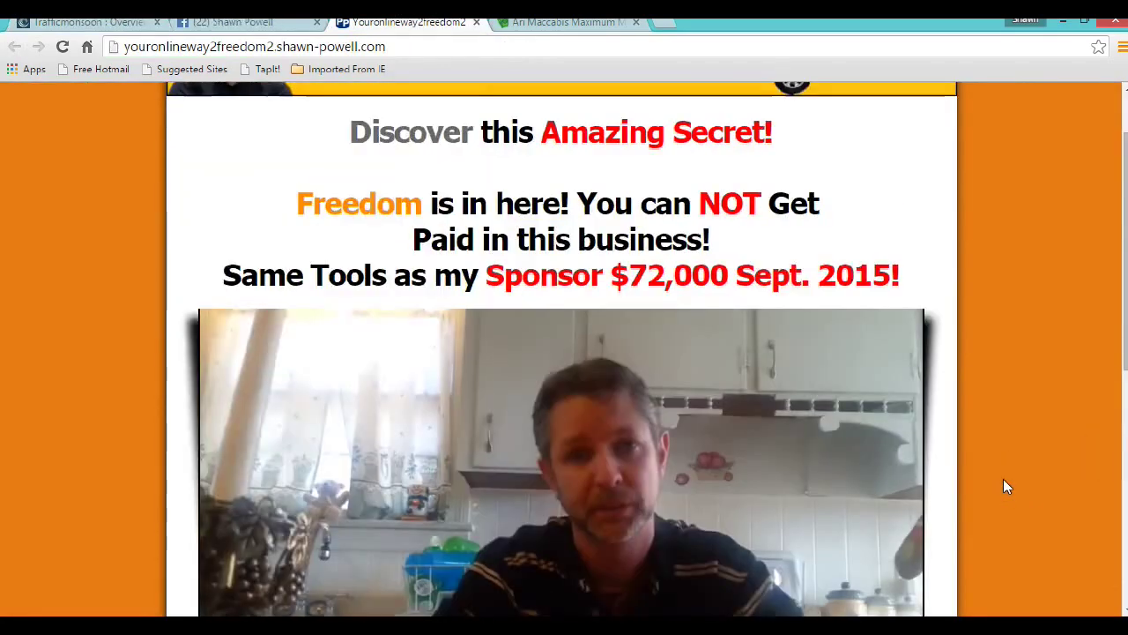
pyautogui.scroll(1, 1006, 485)
pyautogui.scroll(-1, 1006, 485)
pyautogui.scroll(1, 1007, 486)
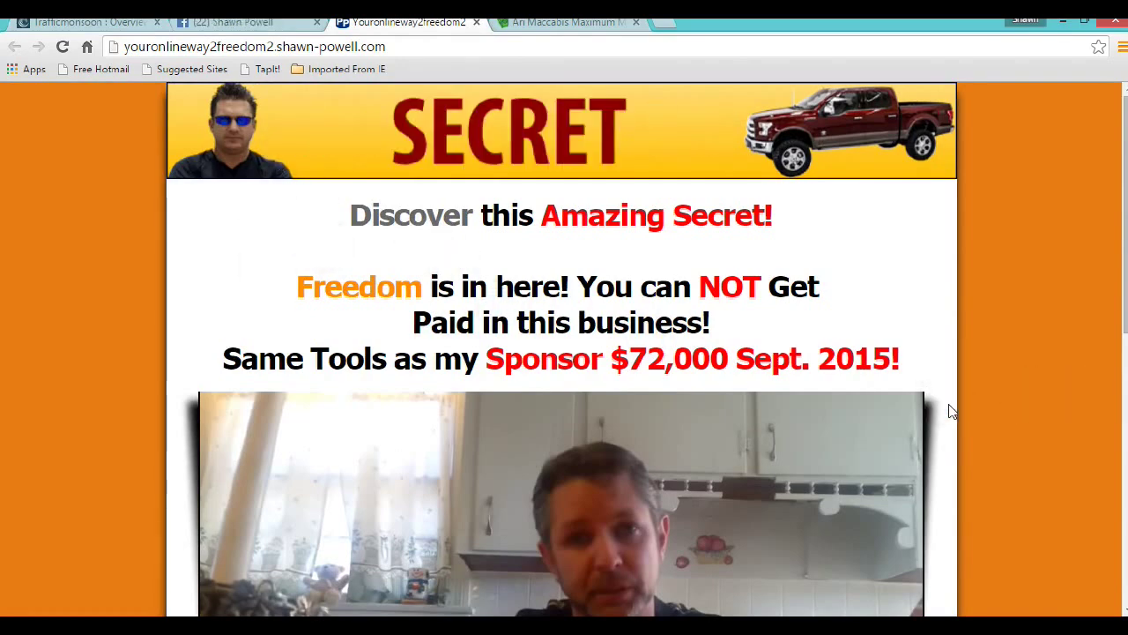
# - Scroll to the 'Same Tools as my Sponsor $72,000' headline and embedded intro video
pyautogui.scroll(-1, 948, 410)
pyautogui.scroll(-2, 950, 411)
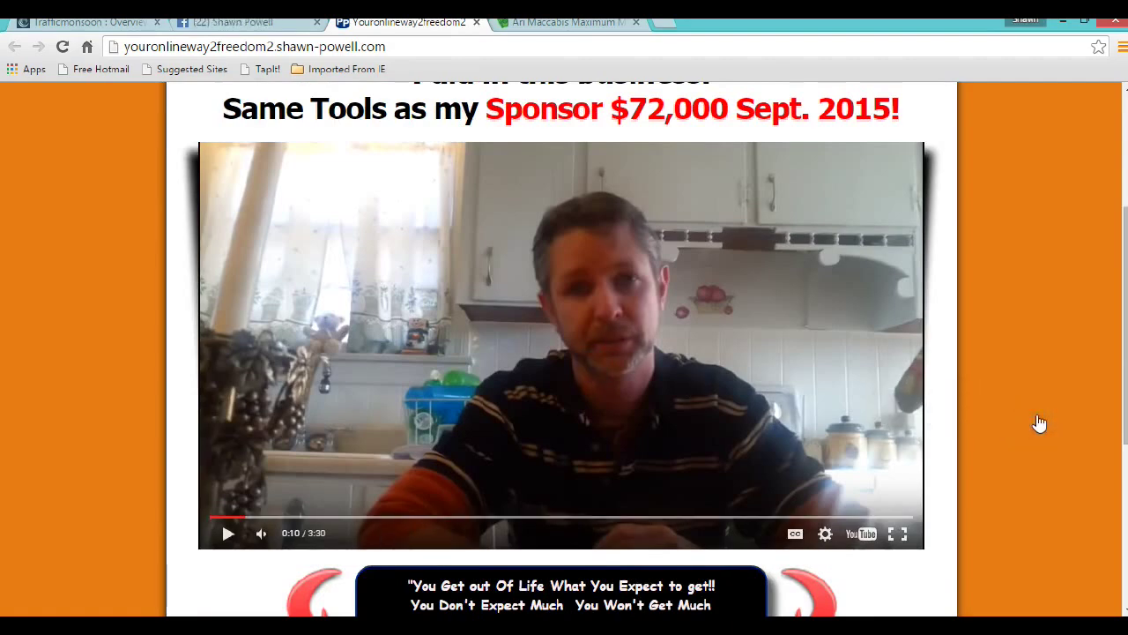
pyautogui.scroll(-2, 1038, 423)
pyautogui.scroll(-1, 1037, 423)
pyautogui.scroll(3, 1037, 423)
pyautogui.scroll(1, 1029, 423)
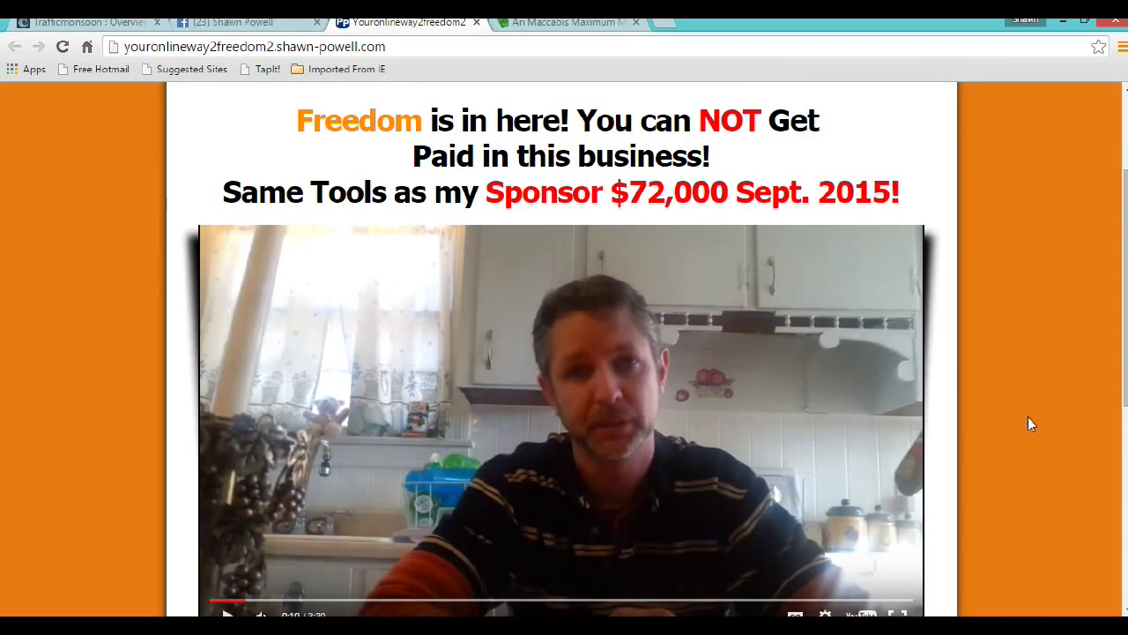
pyautogui.scroll(-1, 1027, 424)
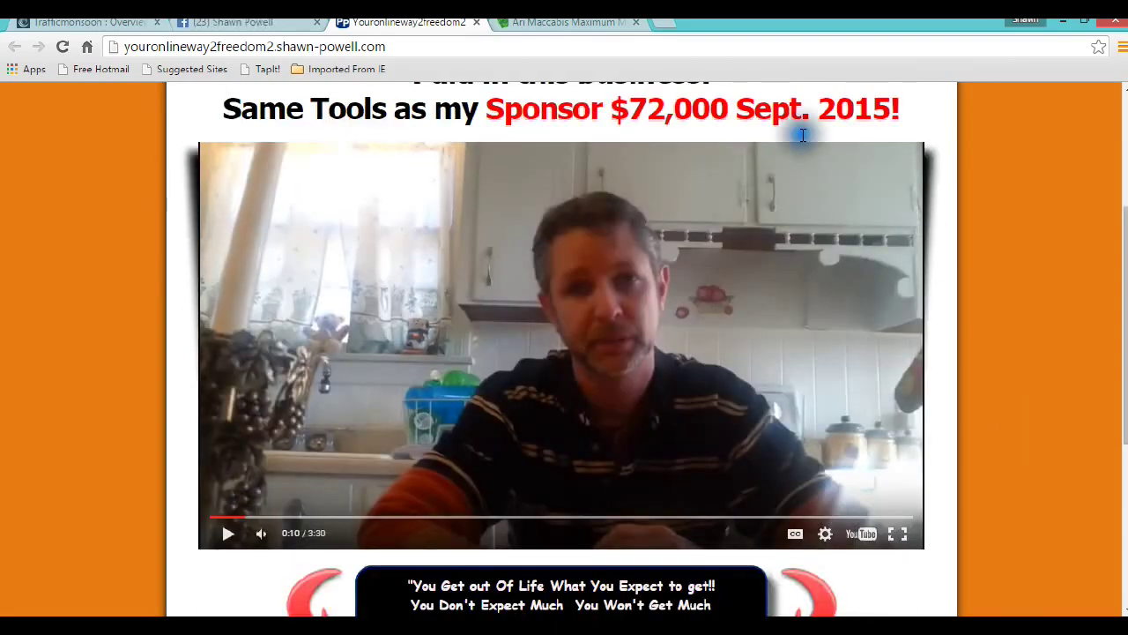
pyautogui.click(554, 22)
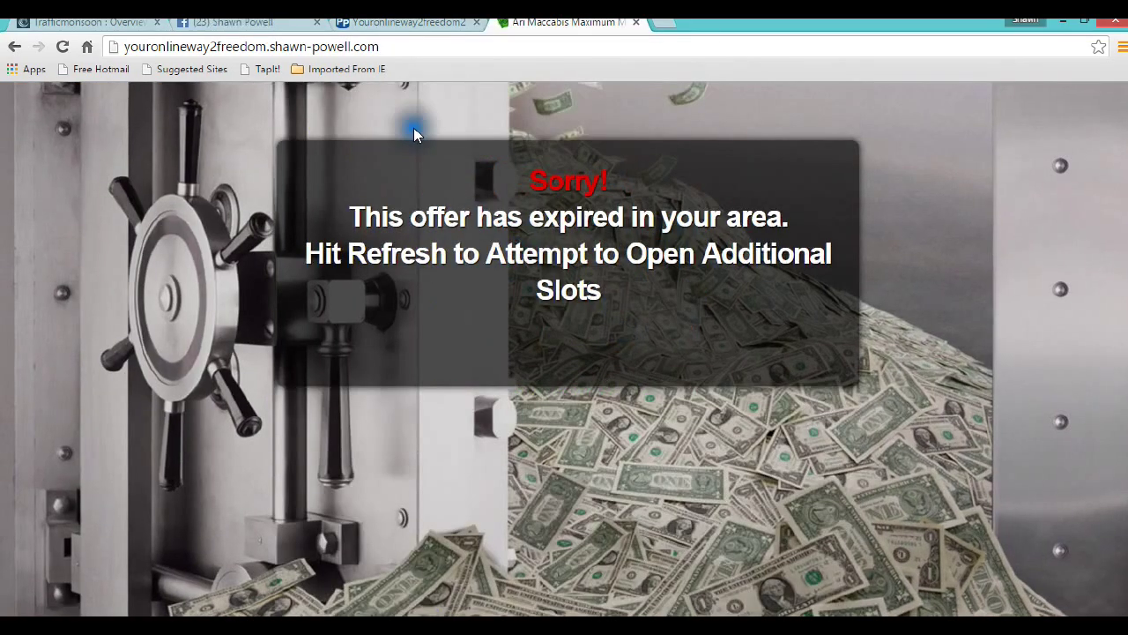
pyautogui.click(66, 46)
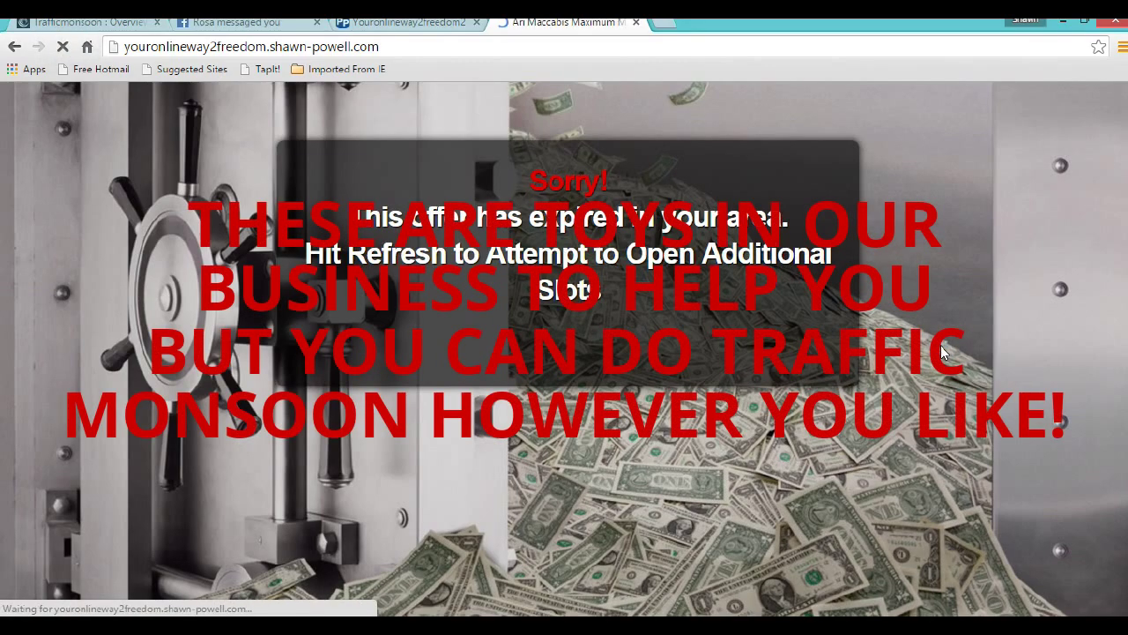
pyautogui.scroll(-1, 919, 383)
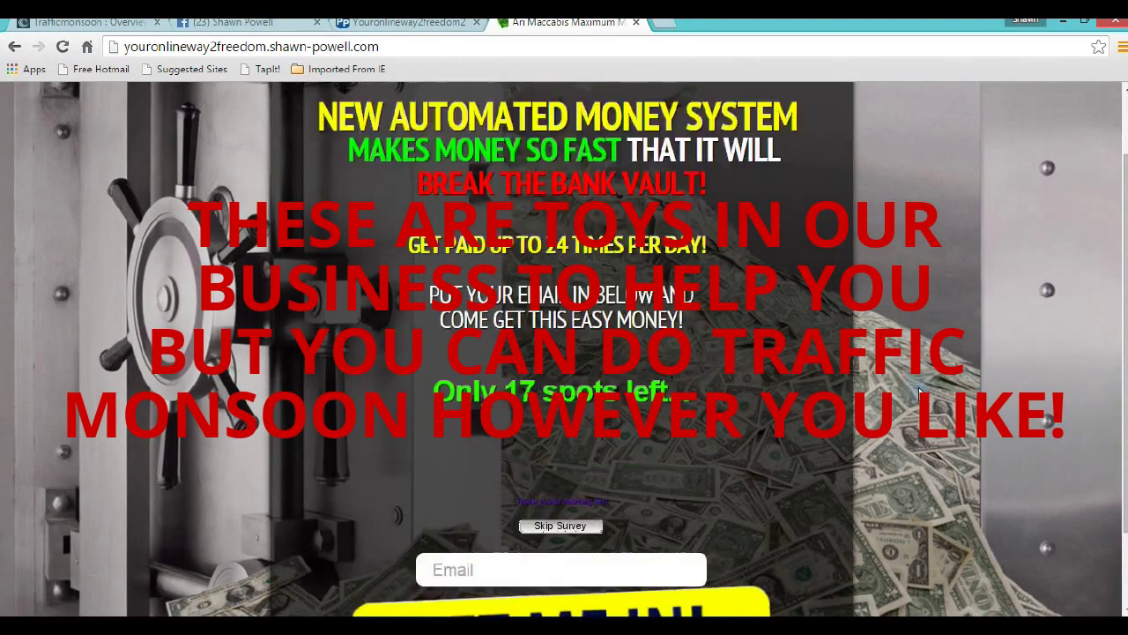
pyautogui.scroll(-1, 919, 384)
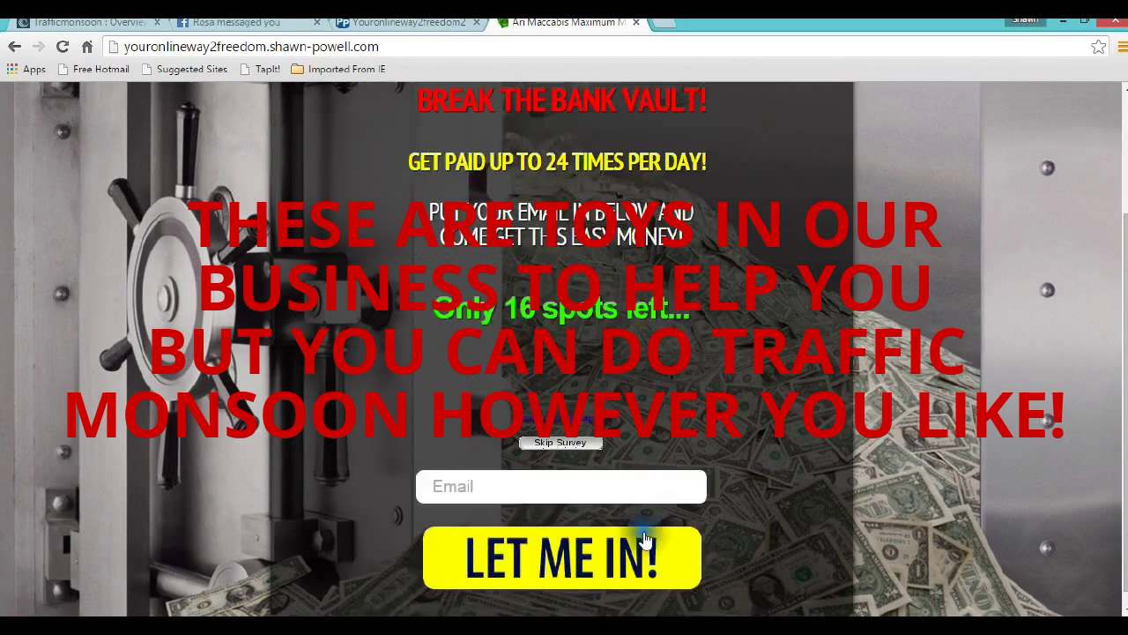
pyautogui.scroll(1, 650, 551)
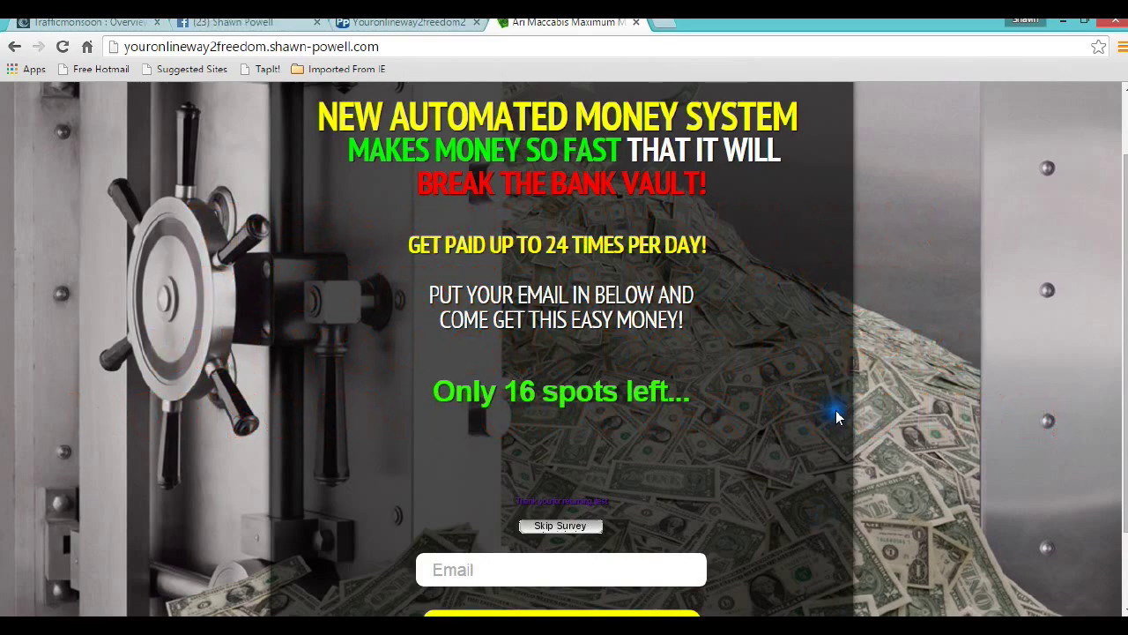
pyautogui.scroll(-1, 848, 415)
pyautogui.scroll(2, 851, 410)
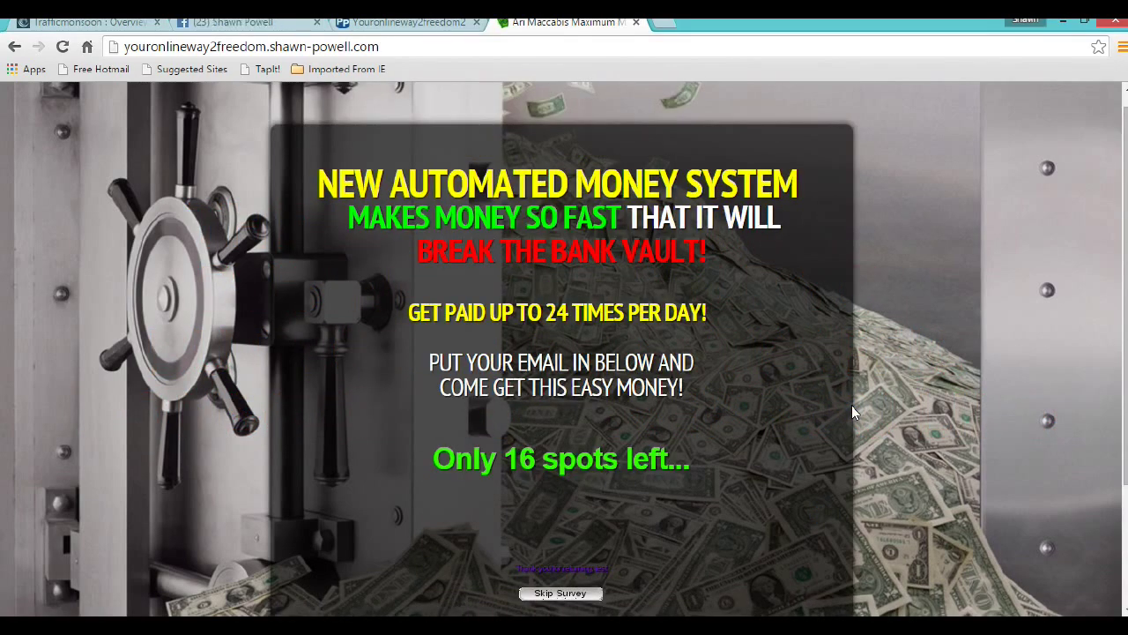
# - Show the 'Went From' landing page banner, then minimize Chrome to reveal the desktop
pyautogui.click(365, 23)
pyautogui.scroll(3, 957, 438)
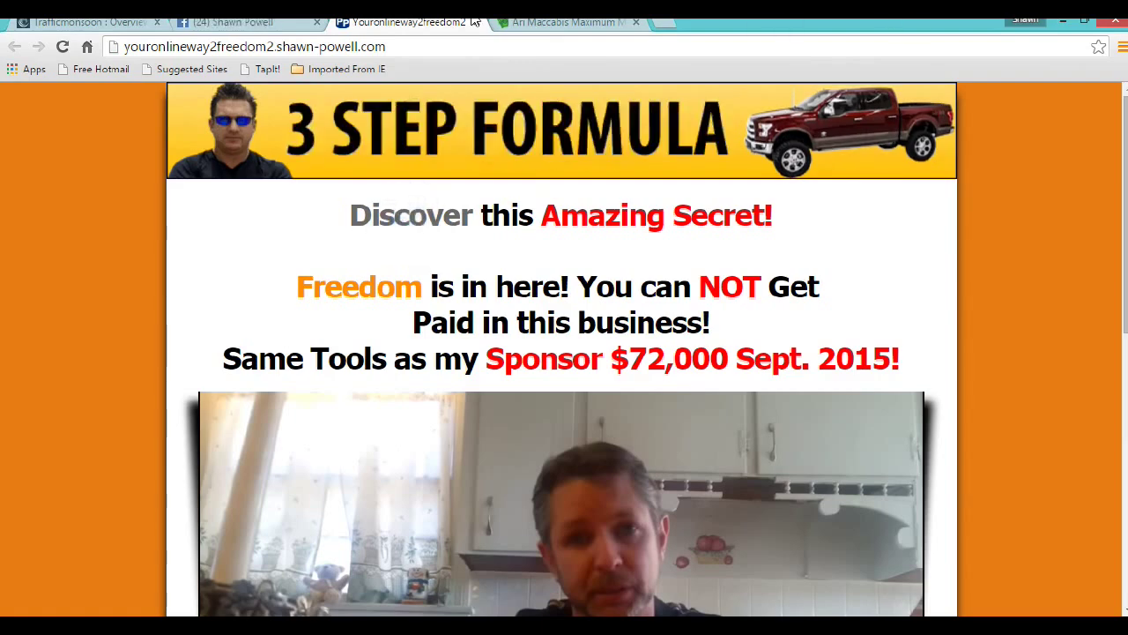
pyautogui.click(1064, 22)
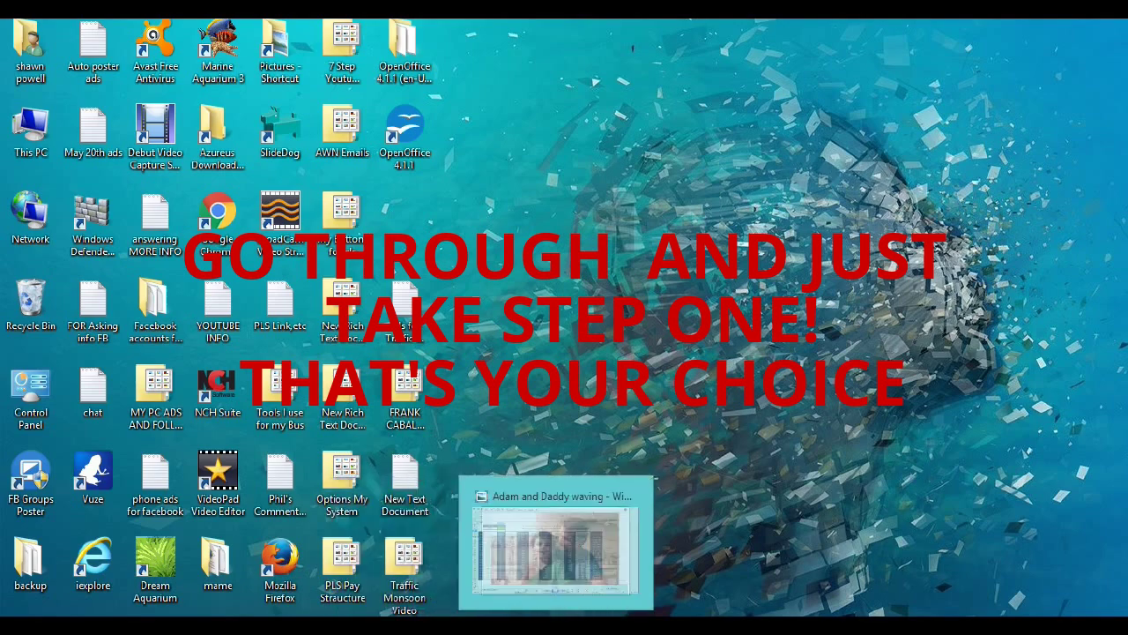
# - Restore the traffic-monsoon-adpack-calculator.xls spreadsheet in OpenOffice Calc from the taskbar
pyautogui.click(531, 624)
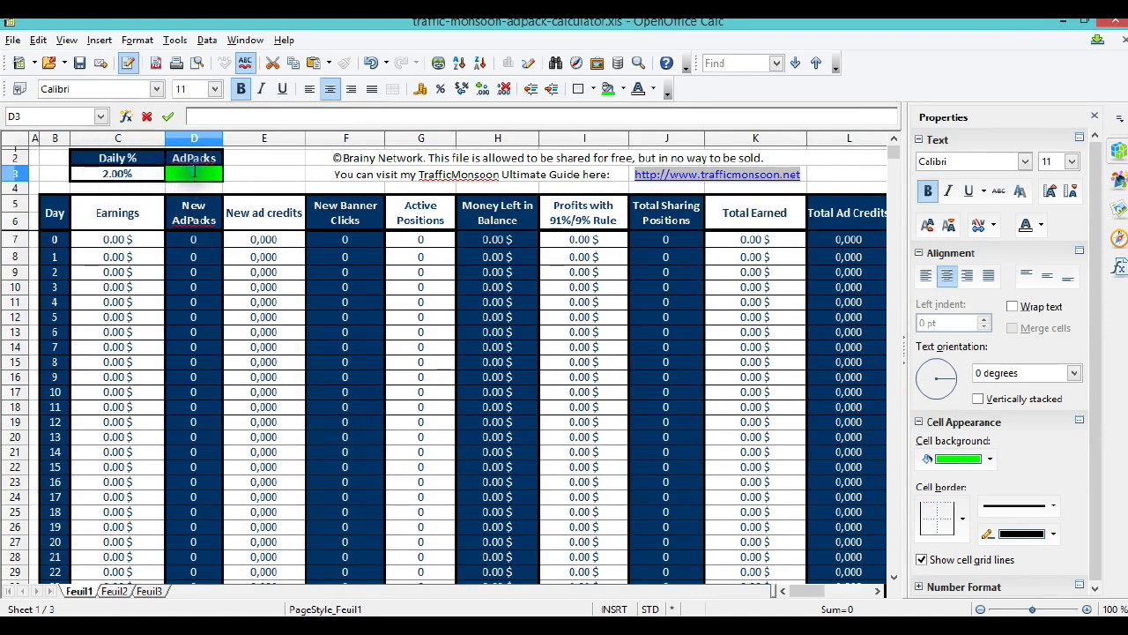
# - Enter 75 AdPacks in D3 so projections fill, reaching $2,035 total by day 22
pyautogui.write('75')
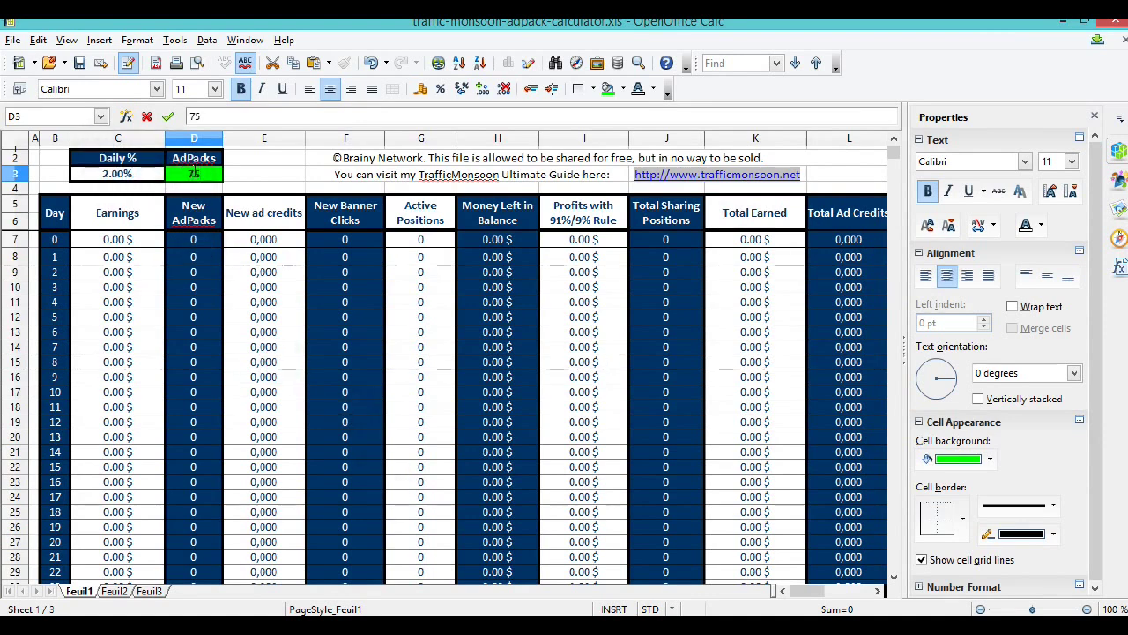
pyautogui.press('Return')
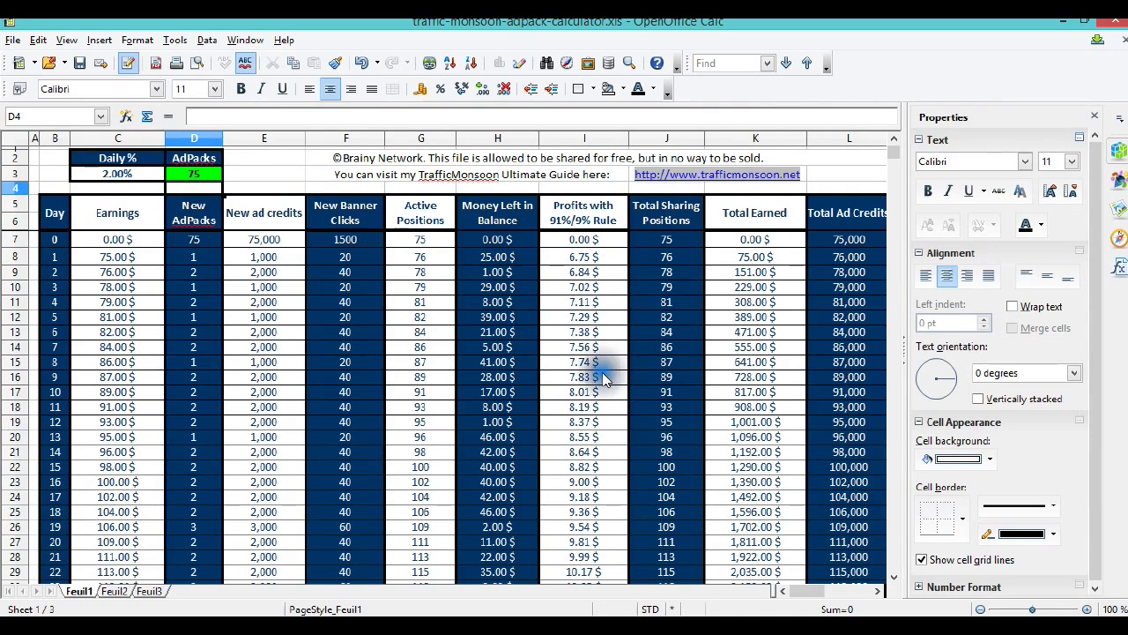
pyautogui.scroll(-4, 152, 396)
pyautogui.scroll(-7, 152, 400)
pyautogui.scroll(-6, 154, 401)
pyautogui.scroll(-5, 156, 398)
pyautogui.scroll(-4, 159, 405)
pyautogui.scroll(-1, 161, 409)
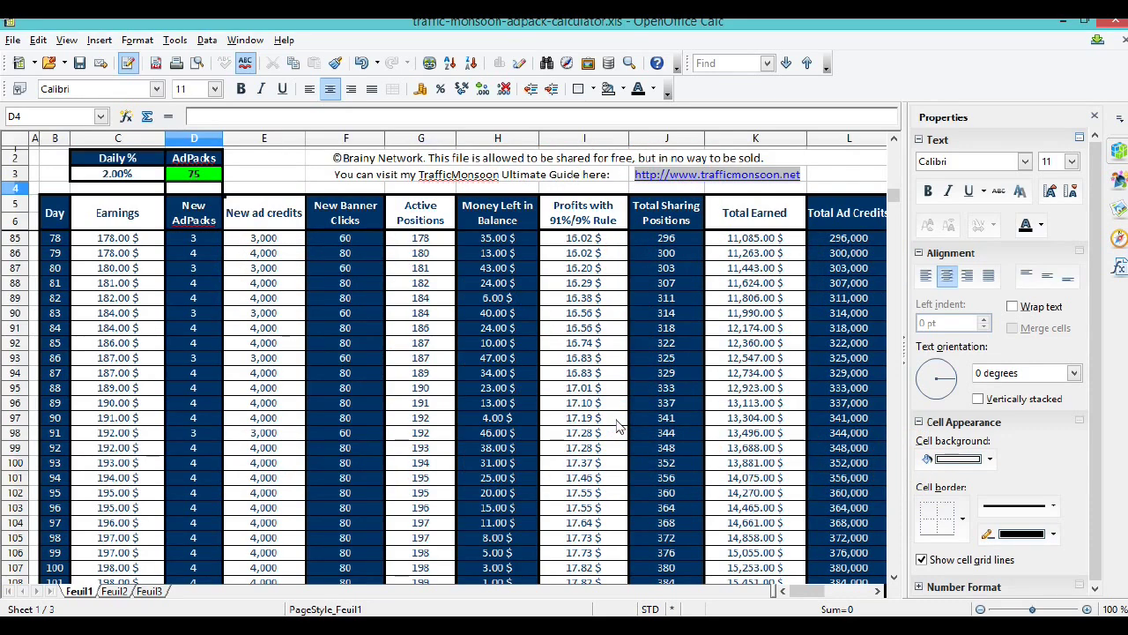
pyautogui.scroll(-5, 617, 426)
pyautogui.scroll(-4, 617, 426)
pyautogui.scroll(-7, 617, 426)
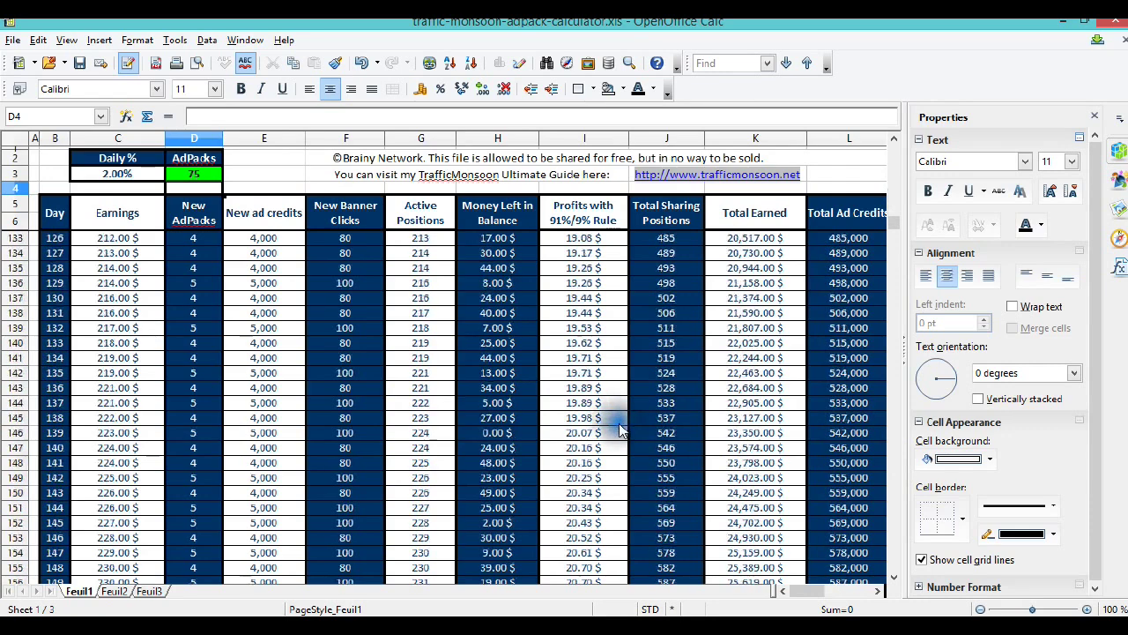
pyautogui.moveTo(895, 227)
pyautogui.mouseDown()
pyautogui.moveTo(894, 357)
pyautogui.moveTo(894, 345)
pyautogui.mouseUp()
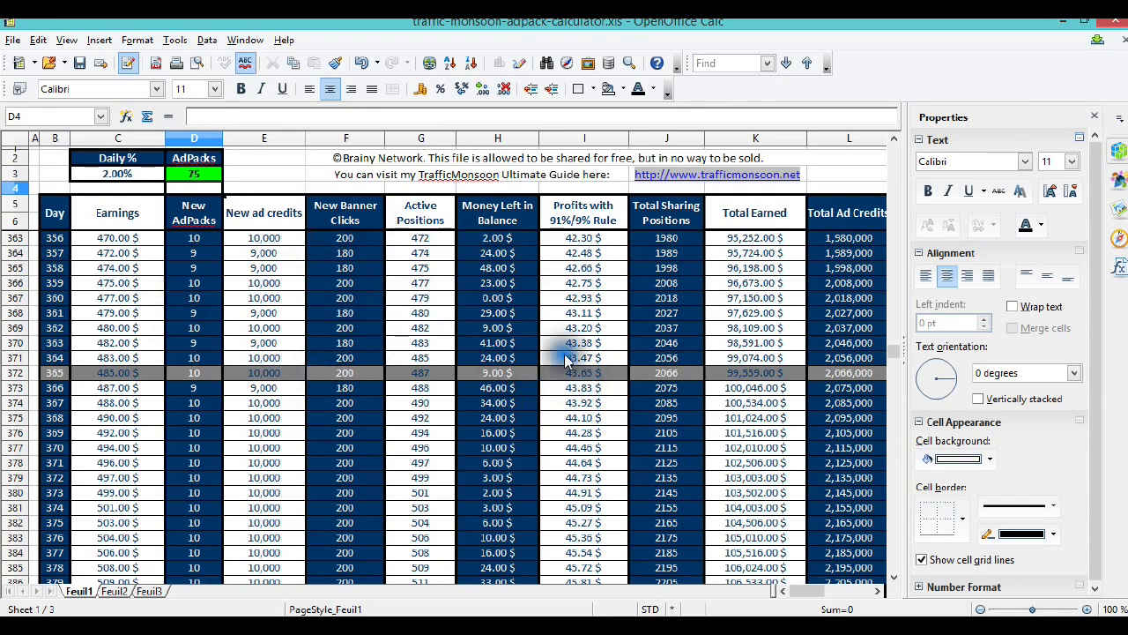
pyautogui.moveTo(899, 357); pyautogui.dragTo(897, 555)
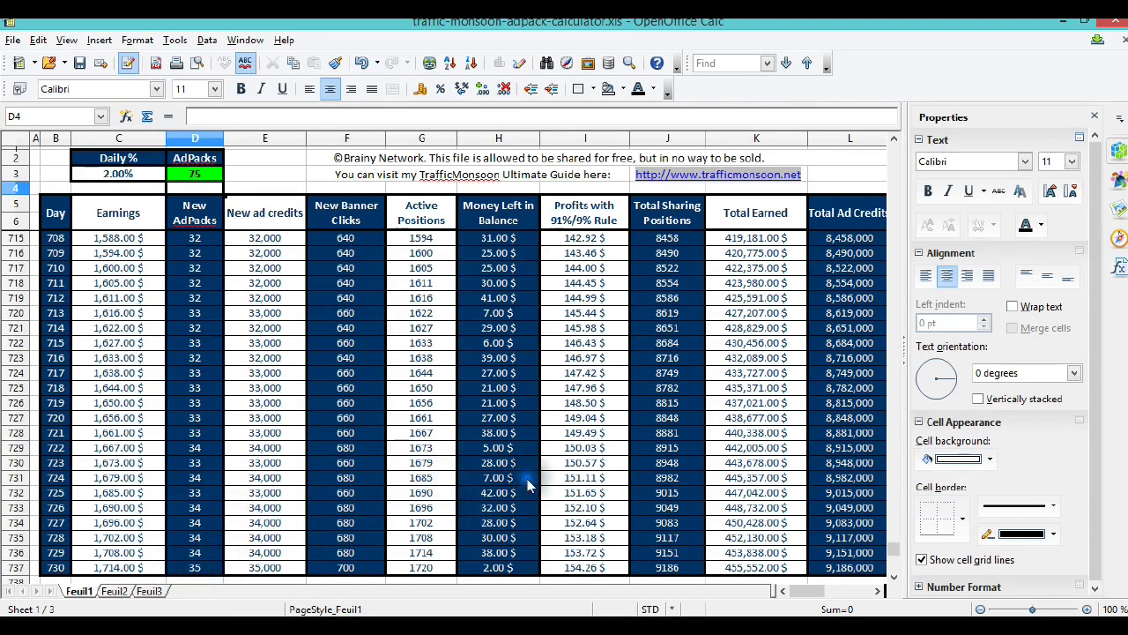
# - Minimize Calc, open the father-and-son waving photo in Photo Viewer, and restore Debut
pyautogui.click(1062, 24)
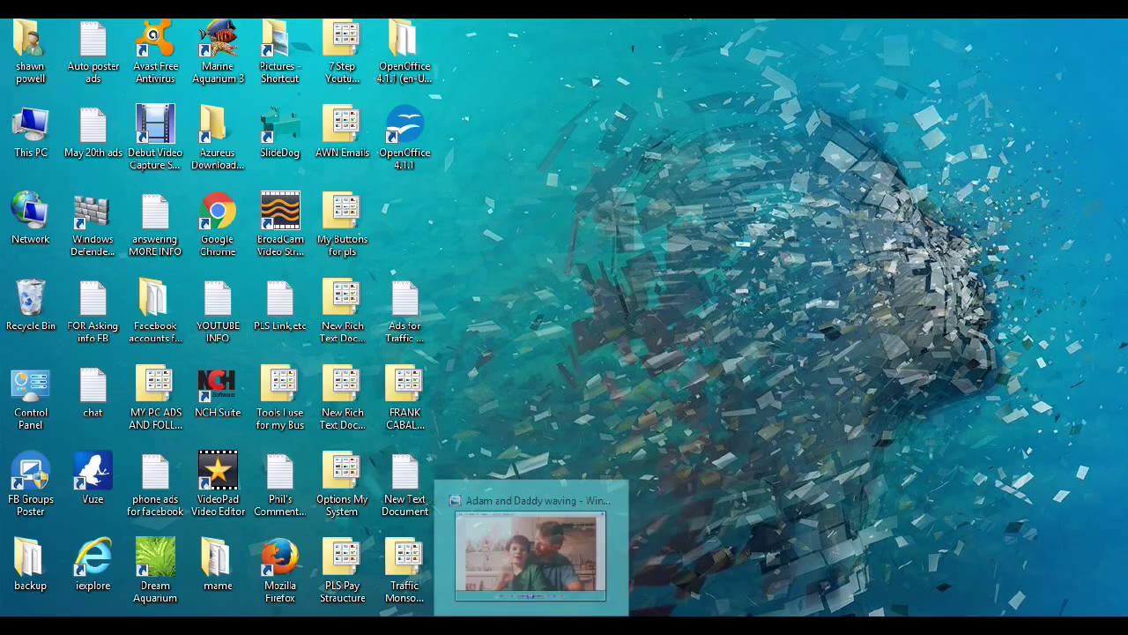
pyautogui.click(529, 546)
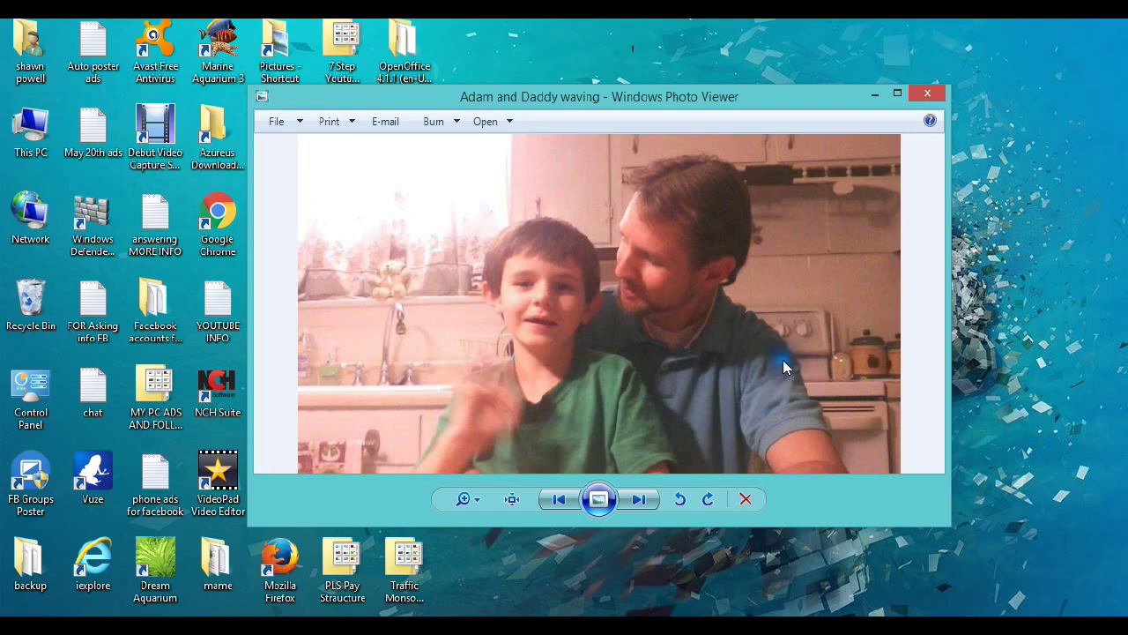
pyautogui.click(272, 617)
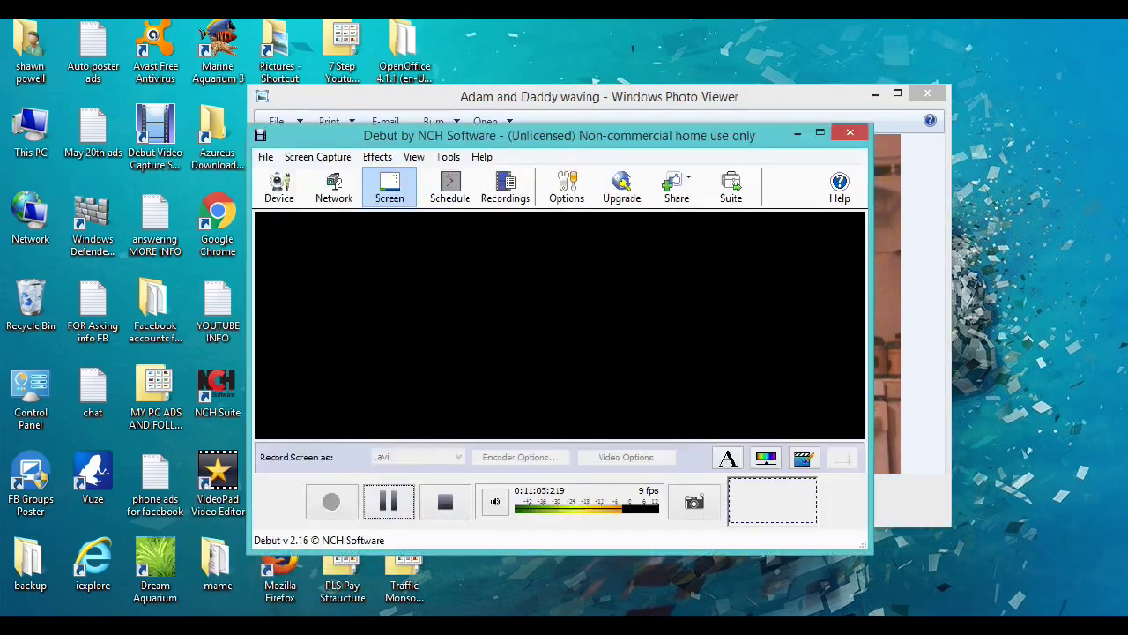